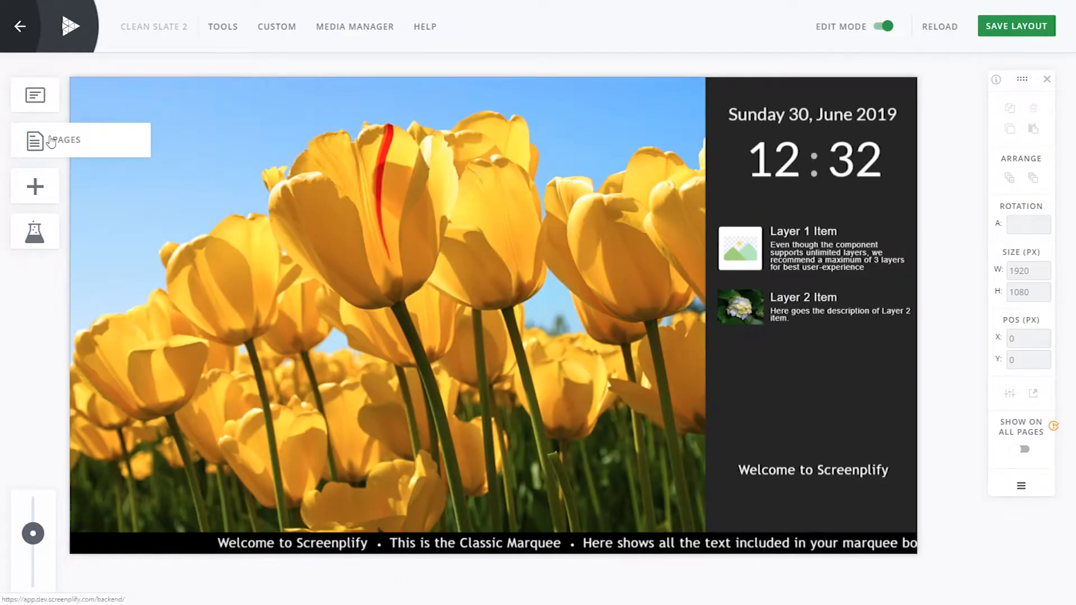
Step: Check the layout's pages in the editor and open the scheduler for Clean Slate 2 from the layouts list
{"action": "left_click", "coordinate": [54, 140]}
{"action": "left_click", "coordinate": [119, 135]}
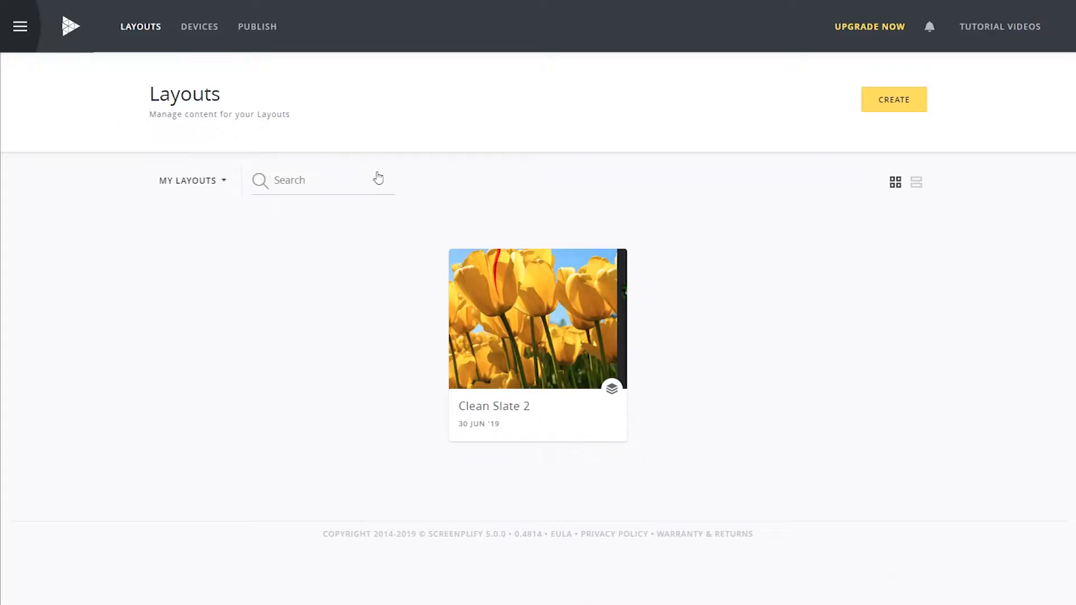
{"action": "left_click", "coordinate": [559, 335]}
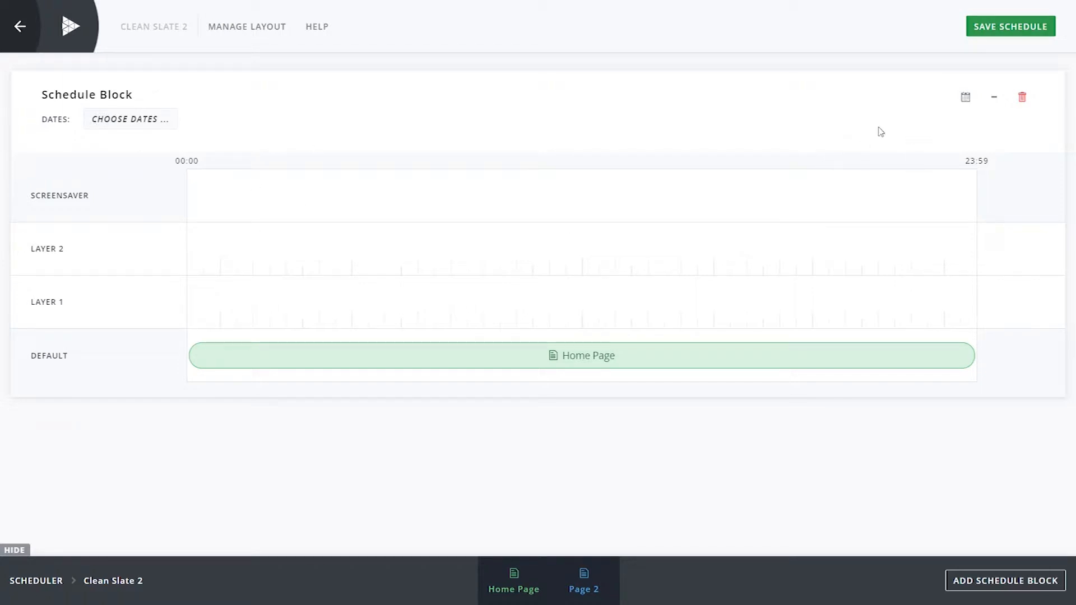
Step: Switch the schedule block to scheduling by days and enable Monday through Friday
{"action": "left_click", "coordinate": [965, 98]}
{"action": "left_click", "coordinate": [938, 162]}
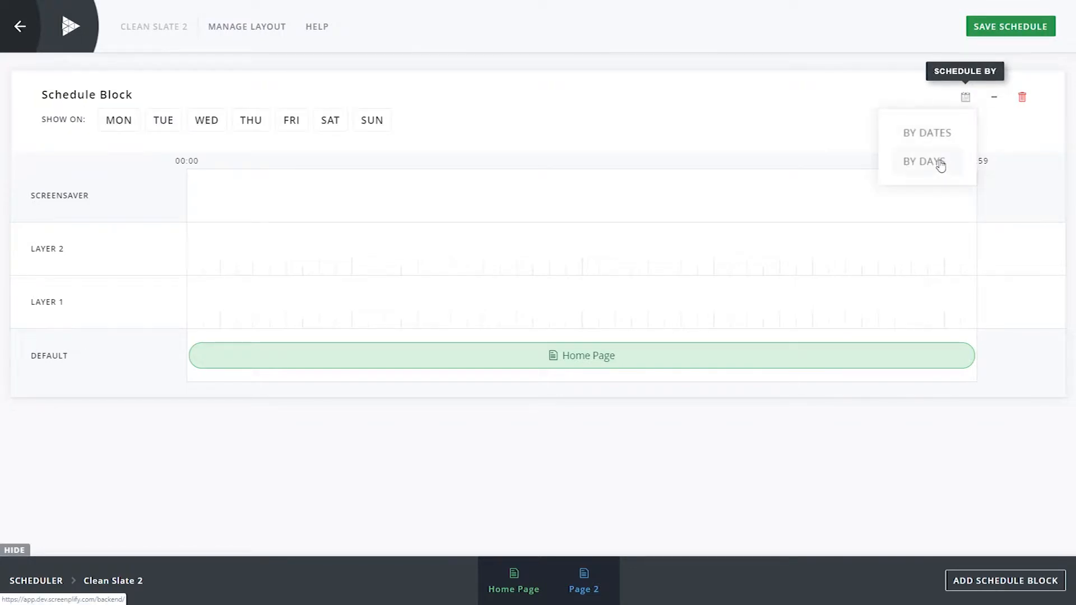
{"action": "left_click", "coordinate": [112, 122]}
{"action": "left_click", "coordinate": [163, 122]}
{"action": "left_click", "coordinate": [211, 125]}
{"action": "left_click", "coordinate": [252, 123]}
{"action": "left_click", "coordinate": [289, 122]}
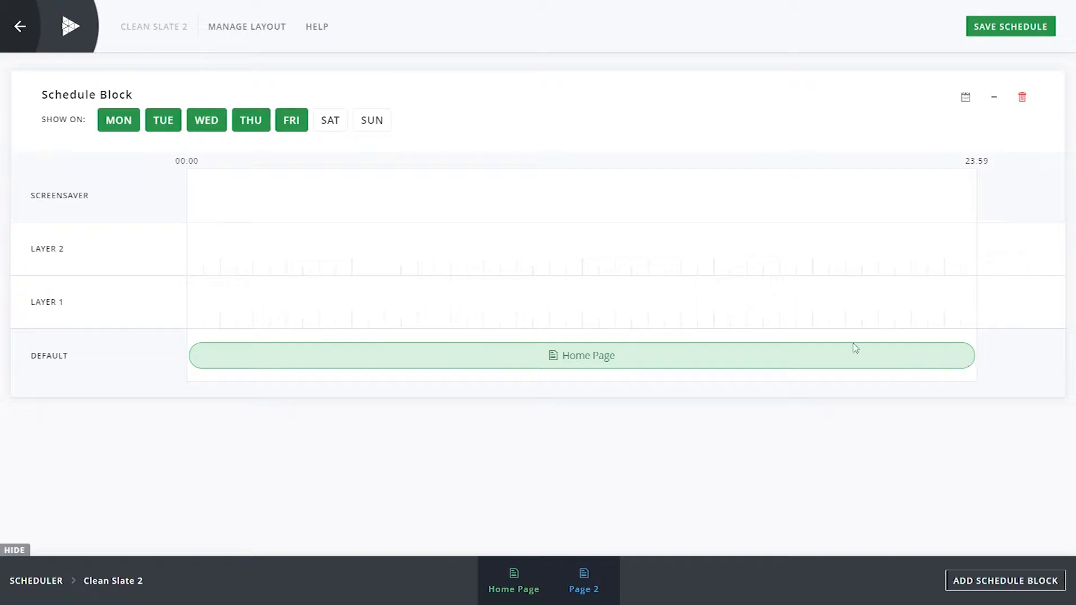
Step: Place Page 2 on Layer 1 of the weekday block and set its time from 15:00 to 17:00
{"action": "left_click_drag", "start_coordinate": [586, 577], "coordinate": [511, 302]}
{"action": "left_click_drag", "start_coordinate": [189, 302], "coordinate": [360, 304]}
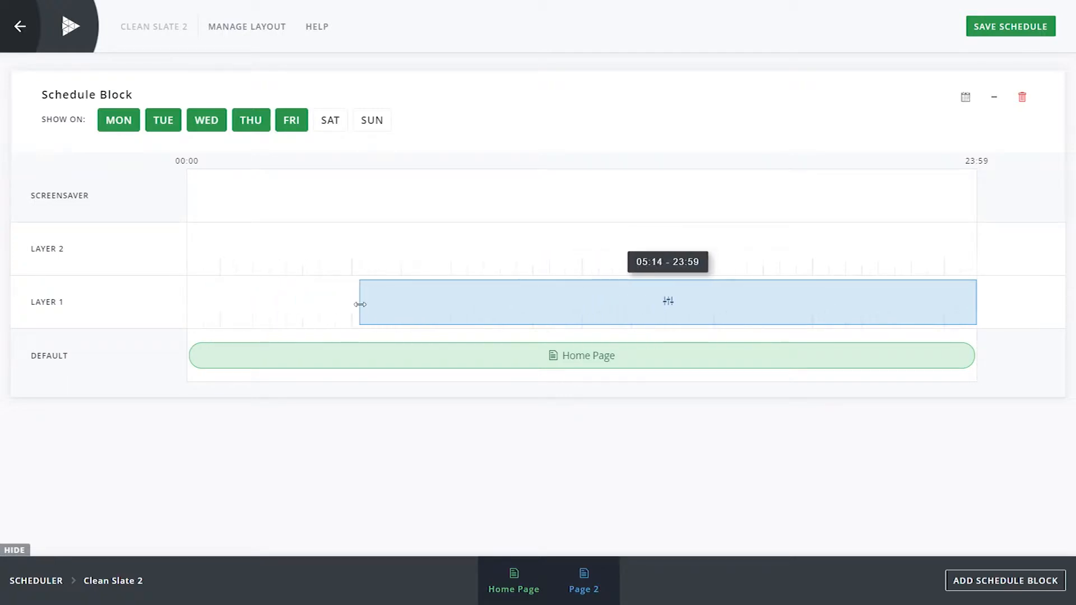
{"action": "left_click", "coordinate": [657, 308]}
{"action": "left_click", "coordinate": [501, 298]}
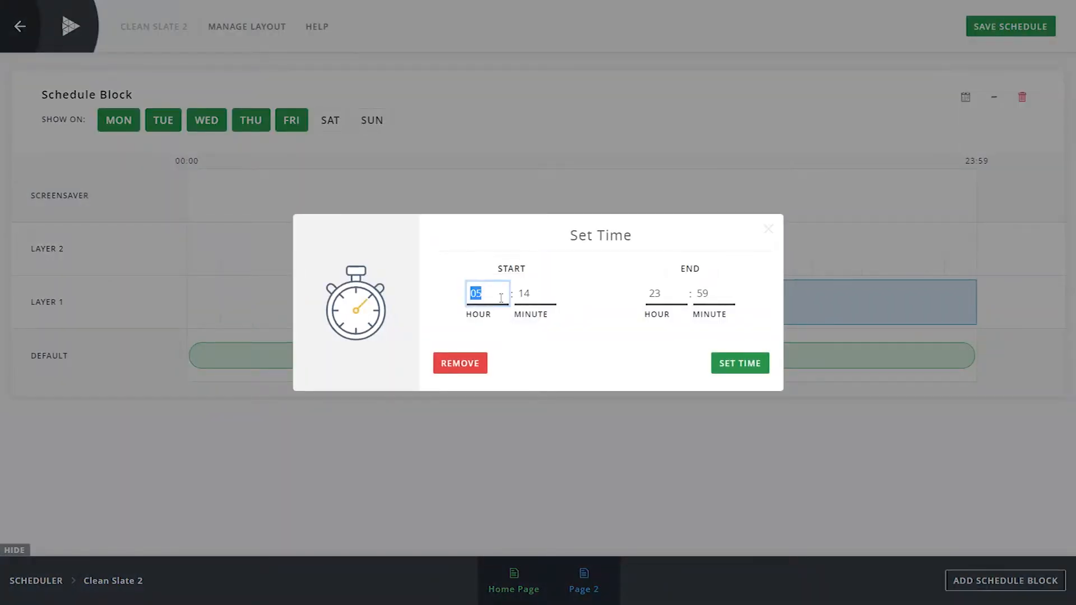
{"action": "type", "text": "15"}
{"action": "left_click", "coordinate": [539, 291]}
{"action": "type", "text": "00"}
{"action": "left_click", "coordinate": [681, 294]}
{"action": "type", "text": "17"}
{"action": "key", "text": "Tab"}
{"action": "type", "text": "00"}
{"action": "left_click", "coordinate": [716, 369]}
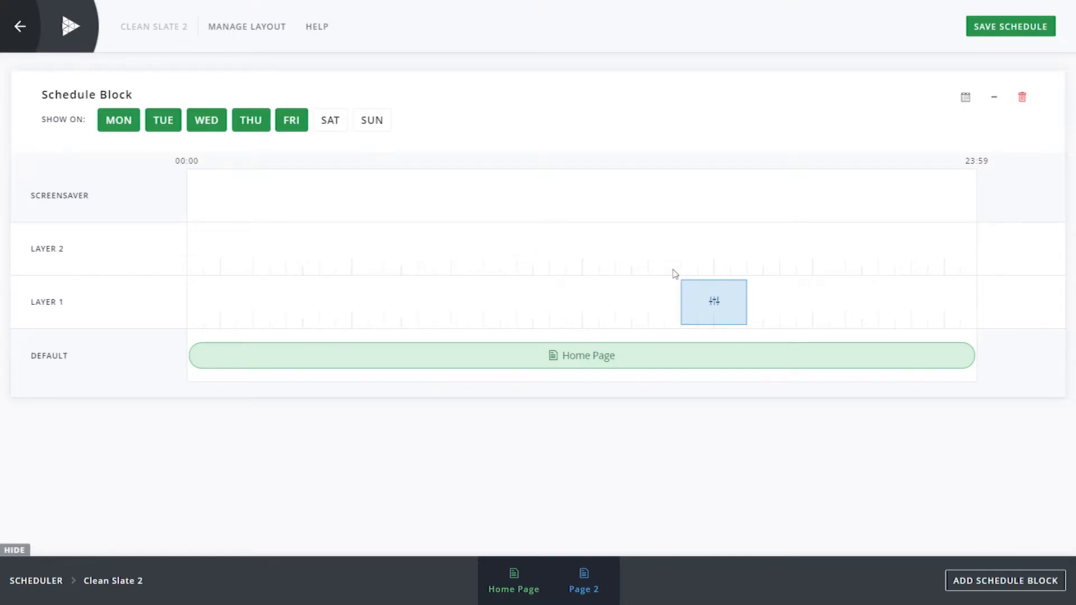
{"action": "mouse_move", "coordinate": [687, 290]}
{"action": "left_click_drag", "start_coordinate": [35, 301], "coordinate": [92, 307]}
{"action": "left_click", "coordinate": [630, 398]}
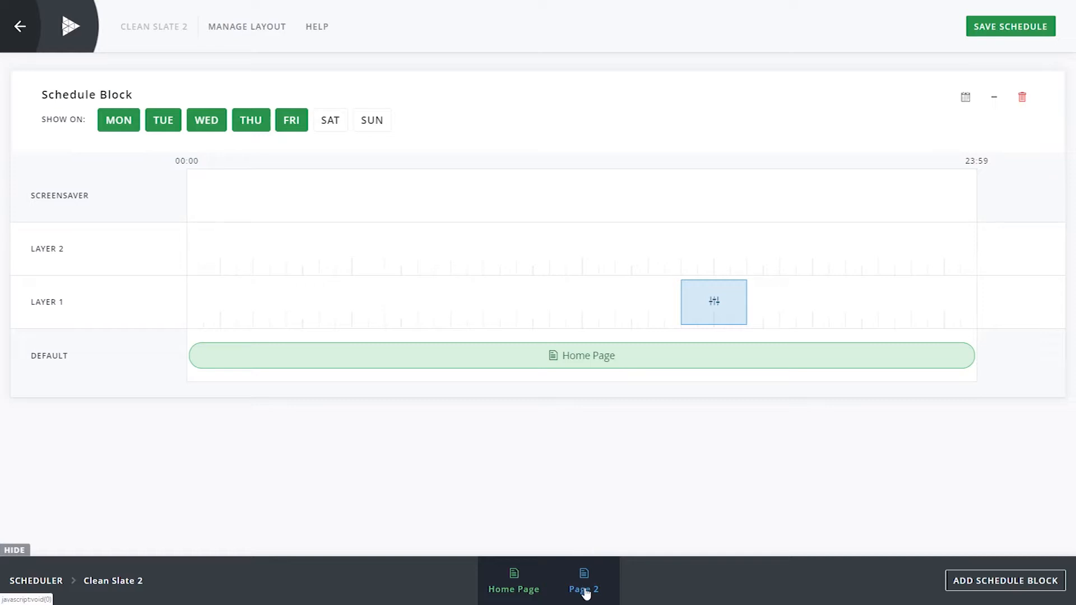
Step: Assign Page 2 as the weekday block's screensaver with a timeout of 30, and reset the screensaver
{"action": "left_click_drag", "start_coordinate": [585, 592], "coordinate": [521, 214]}
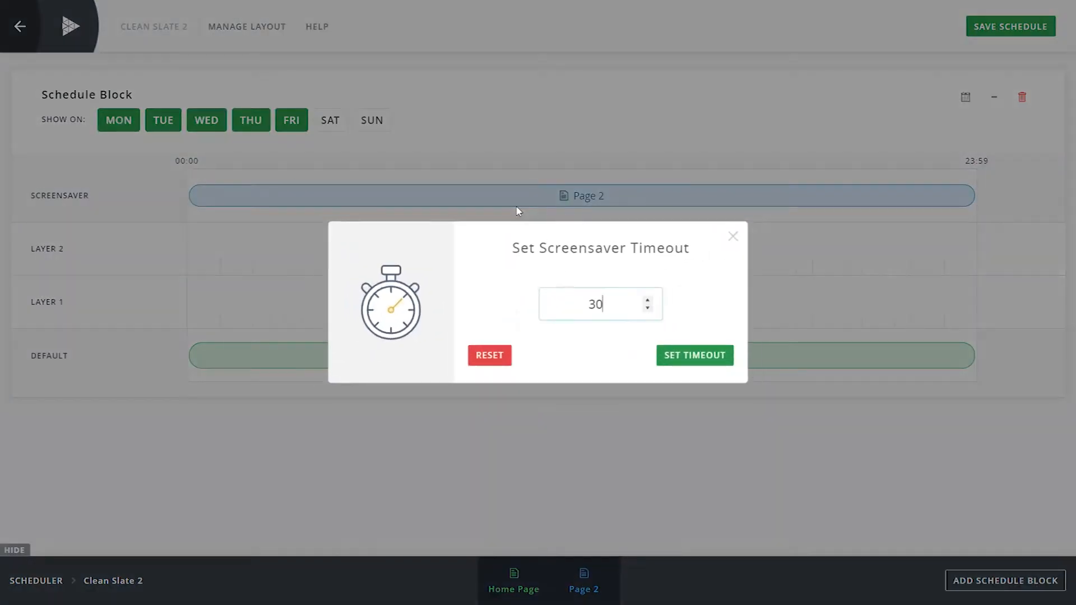
{"action": "left_click", "coordinate": [684, 362]}
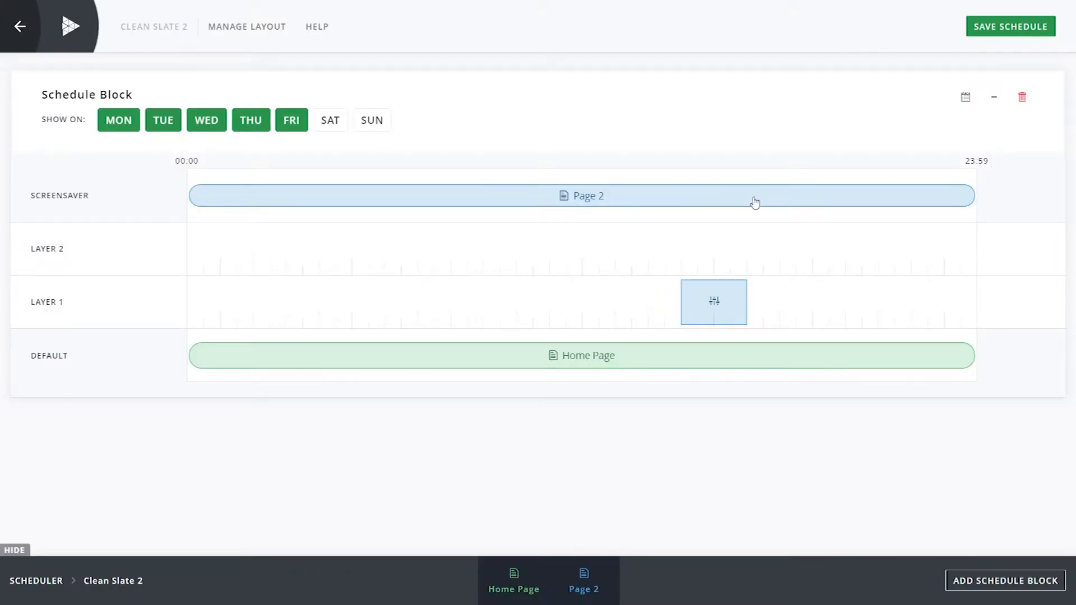
{"action": "left_click", "coordinate": [633, 205]}
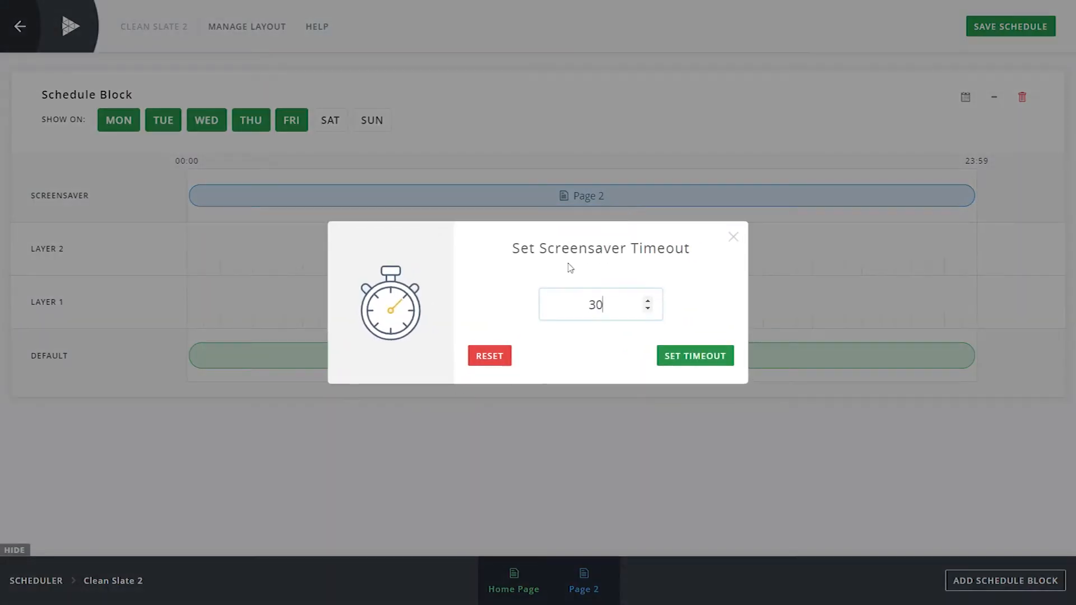
{"action": "left_click", "coordinate": [493, 361]}
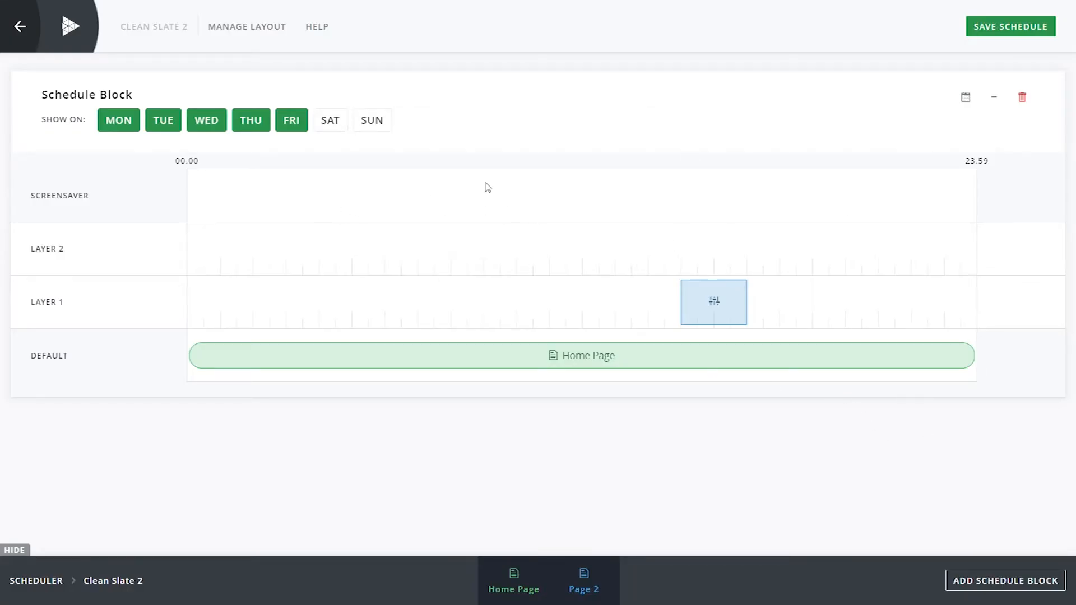
Step: Minimize the weekday block and add a second schedule block, scheduled by days for Saturday and Sunday
{"action": "left_click", "coordinate": [991, 103]}
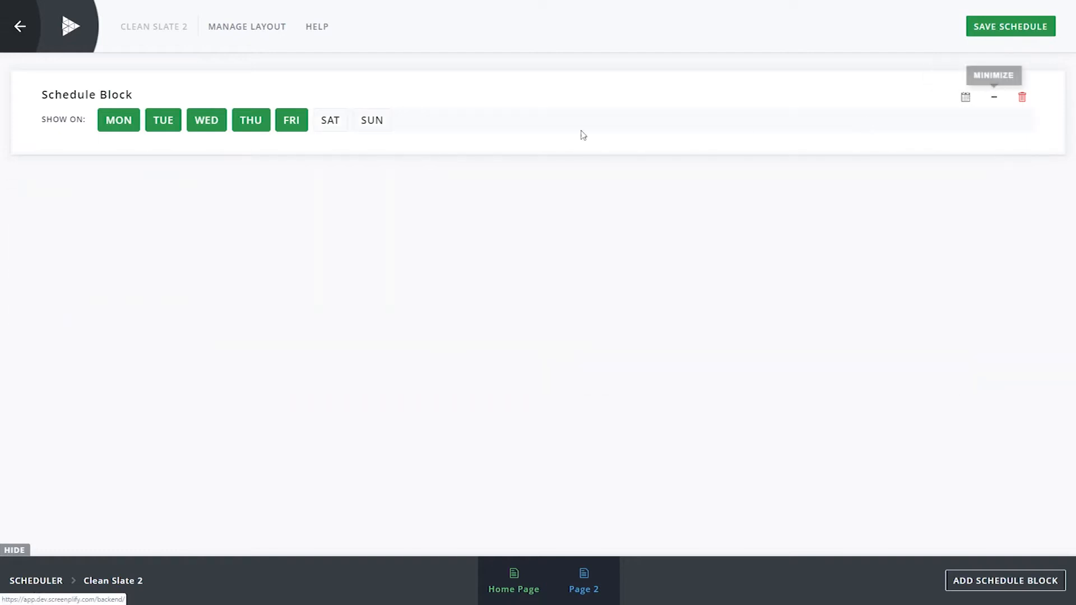
{"action": "left_click", "coordinate": [991, 98]}
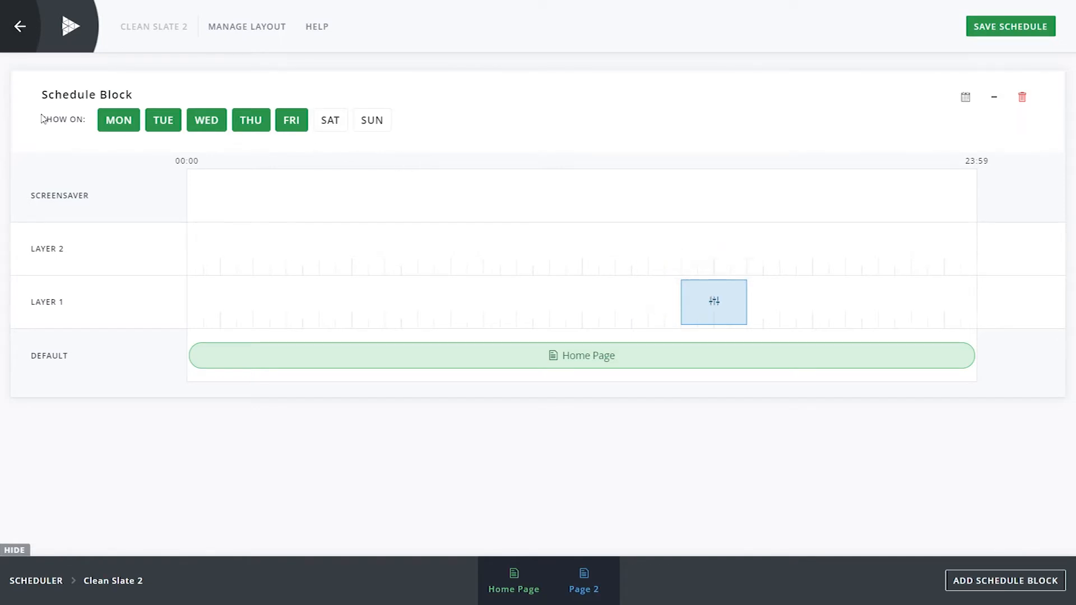
{"action": "left_click", "coordinate": [993, 98]}
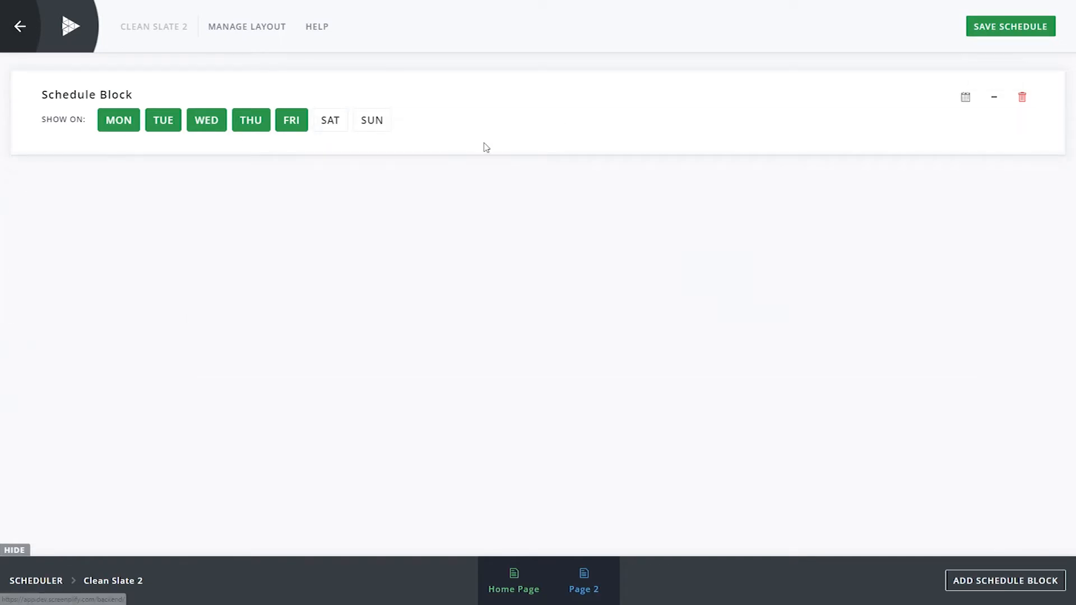
{"action": "left_click", "coordinate": [993, 580]}
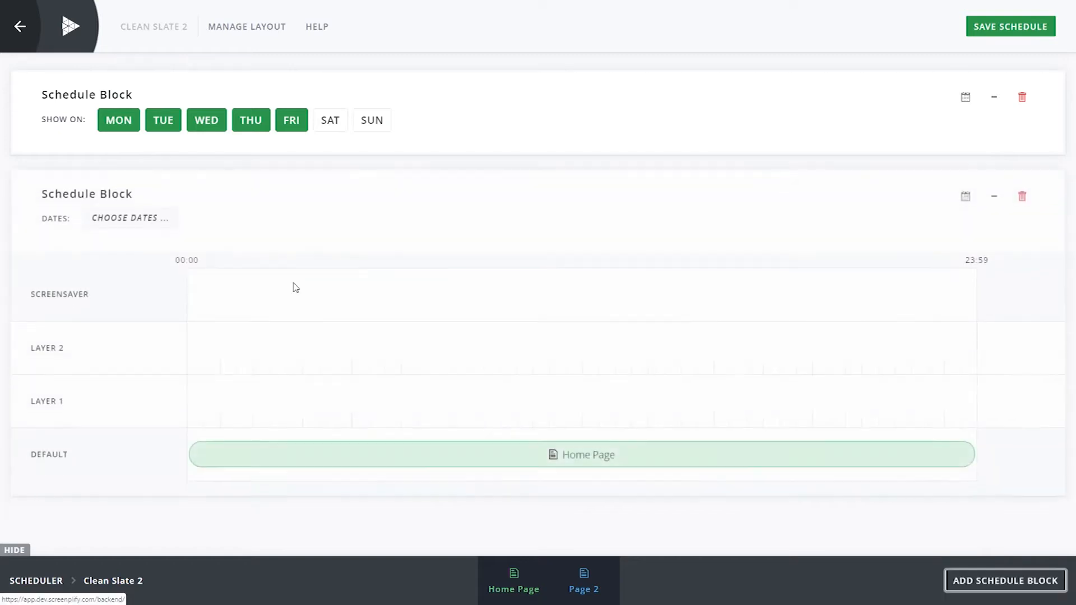
{"action": "left_click", "coordinate": [965, 191]}
{"action": "left_click", "coordinate": [932, 263]}
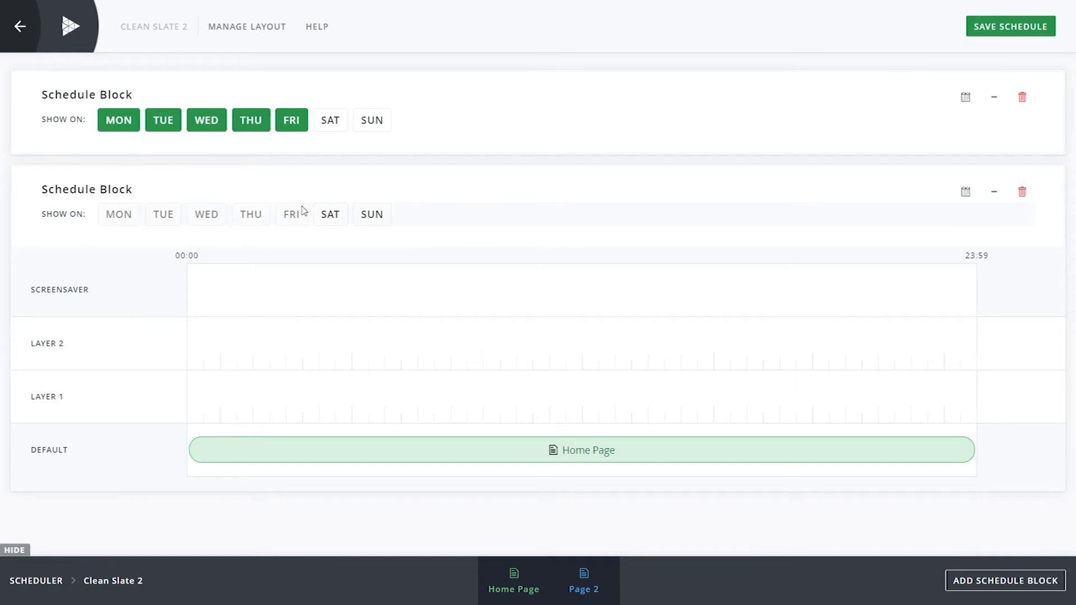
{"action": "left_click", "coordinate": [326, 217]}
{"action": "left_click", "coordinate": [369, 215]}
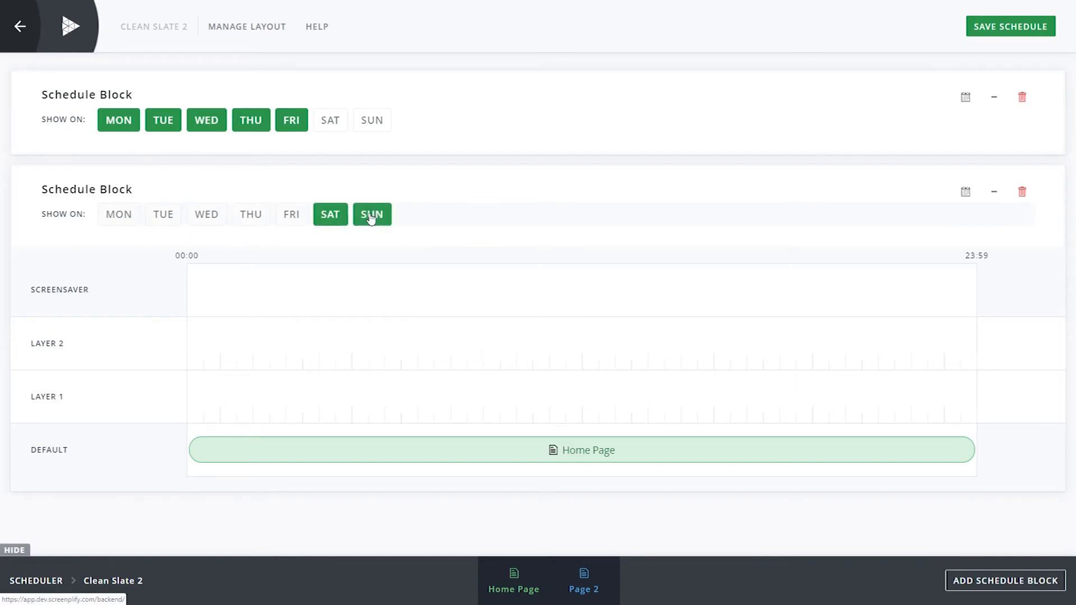
Step: Place Page 2 on Layer 1 of the weekend block and set its time from 9:00 to 12:00
{"action": "left_click_drag", "start_coordinate": [593, 589], "coordinate": [422, 398]}
{"action": "left_click", "coordinate": [582, 396]}
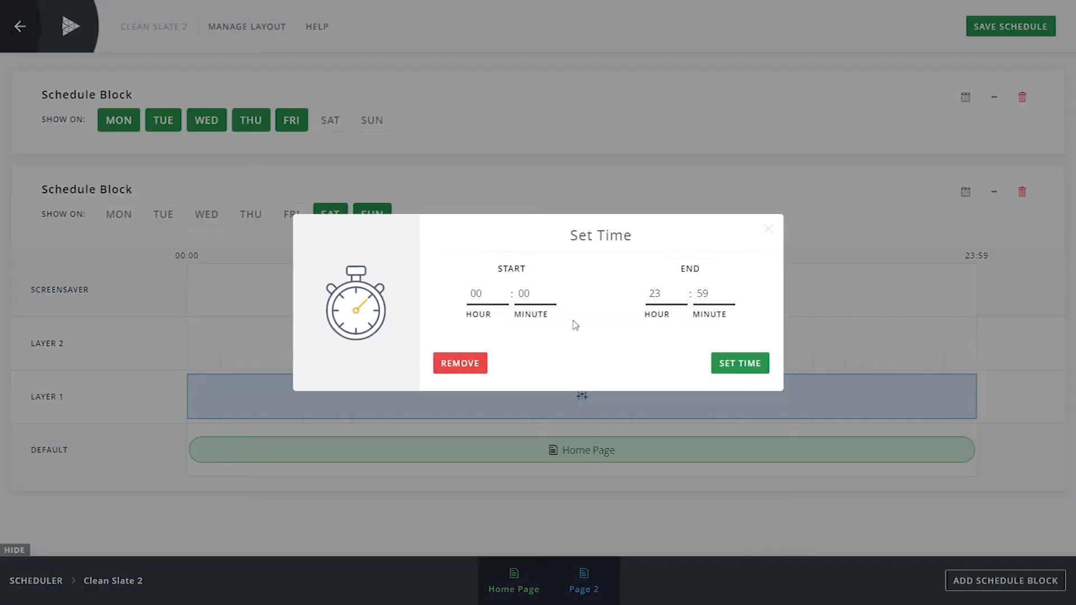
{"action": "double_click", "coordinate": [504, 296]}
{"action": "type", "text": "9"}
{"action": "double_click", "coordinate": [669, 294]}
{"action": "type", "text": "12"}
{"action": "key", "text": "Tab"}
{"action": "type", "text": "00"}
{"action": "left_click", "coordinate": [630, 341]}
{"action": "left_click", "coordinate": [723, 364]}
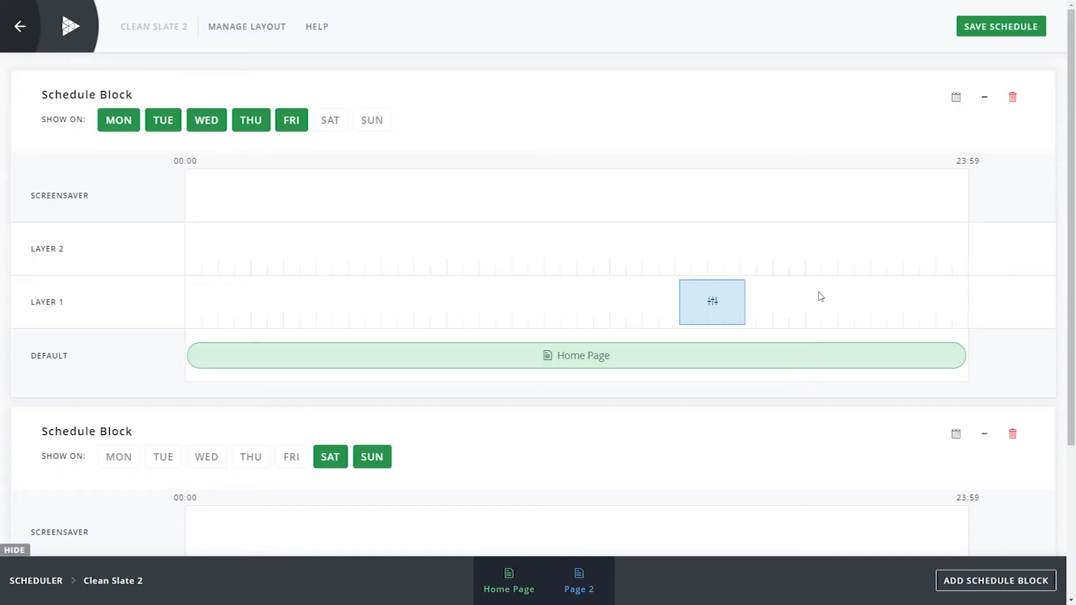
Step: Add a third schedule block, scheduled by dates, and assign it the date 02-07-2019
{"action": "scroll", "coordinate": [821, 306], "scroll_direction": "down", "scroll_amount": 4}
{"action": "scroll", "coordinate": [809, 338], "scroll_direction": "up", "scroll_amount": 4}
{"action": "scroll", "coordinate": [333, 336], "scroll_direction": "down", "scroll_amount": 4}
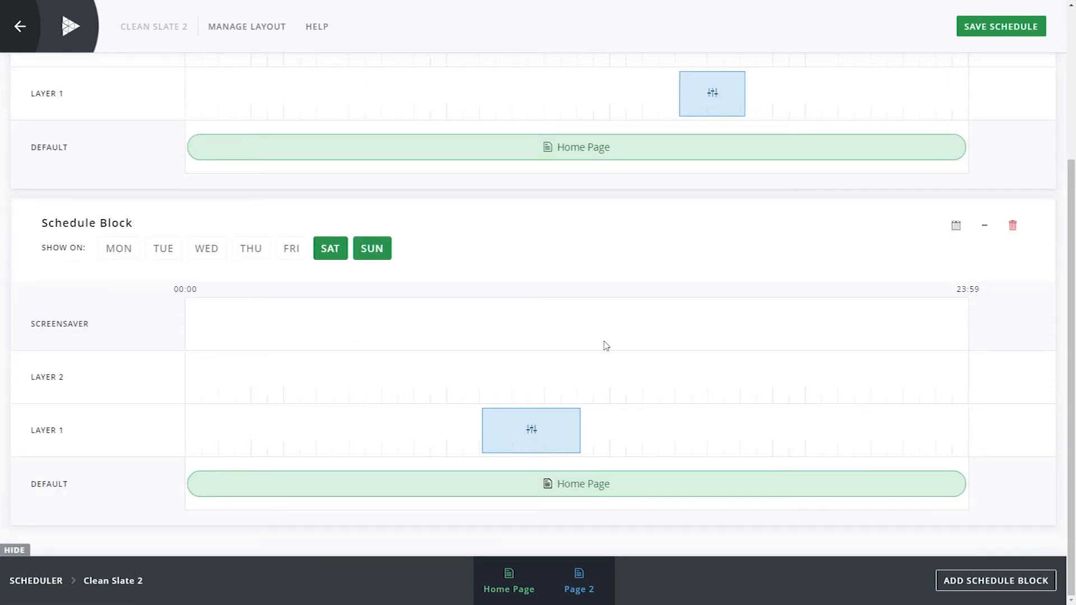
{"action": "scroll", "coordinate": [832, 297], "scroll_direction": "up", "scroll_amount": 2}
{"action": "left_click", "coordinate": [963, 579]}
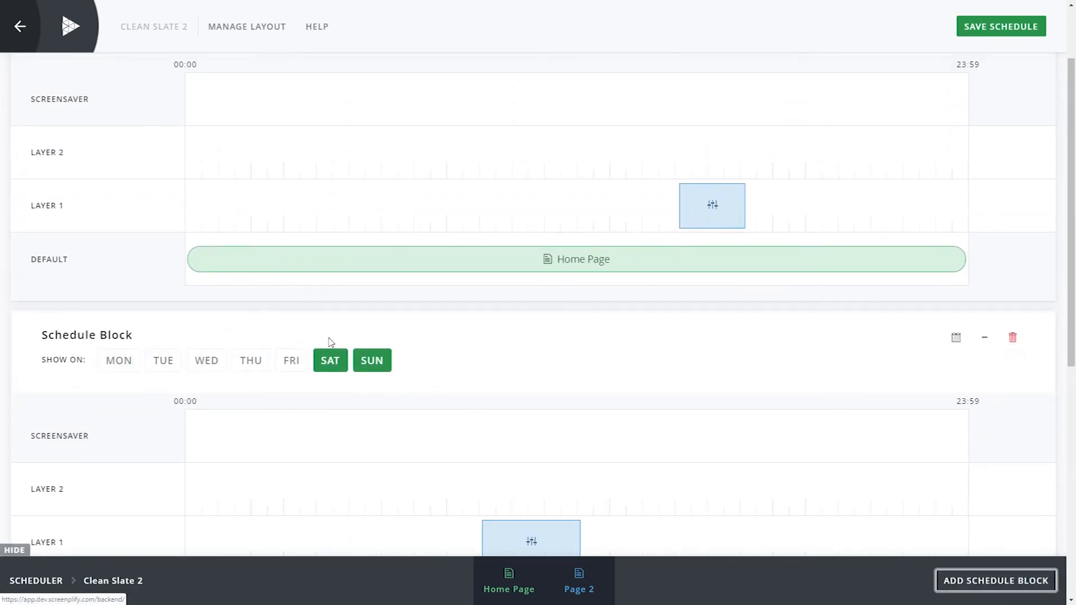
{"action": "left_click", "coordinate": [955, 227]}
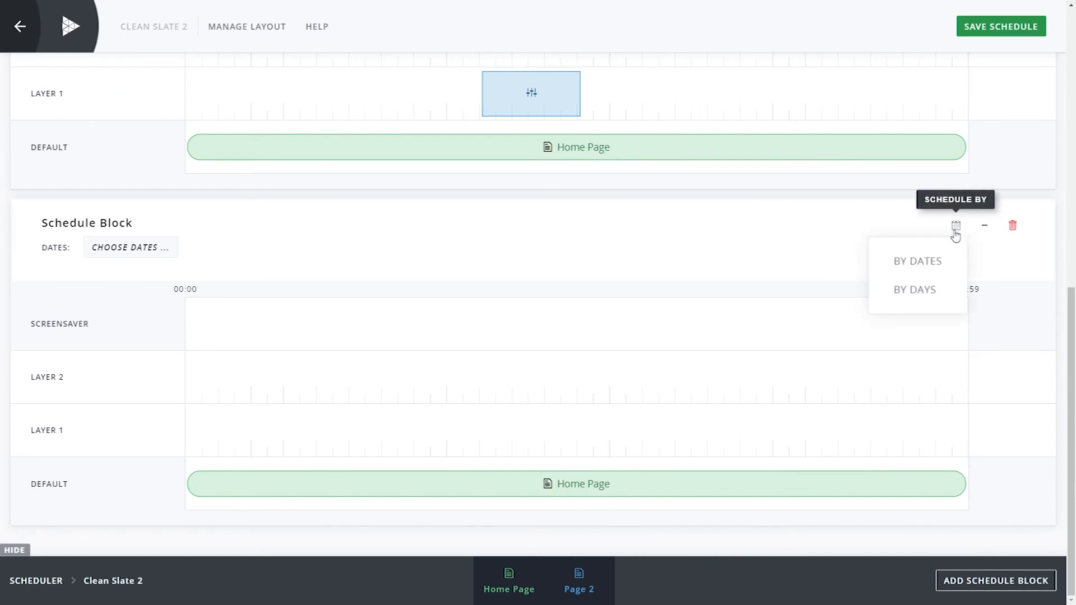
{"action": "left_click", "coordinate": [919, 262]}
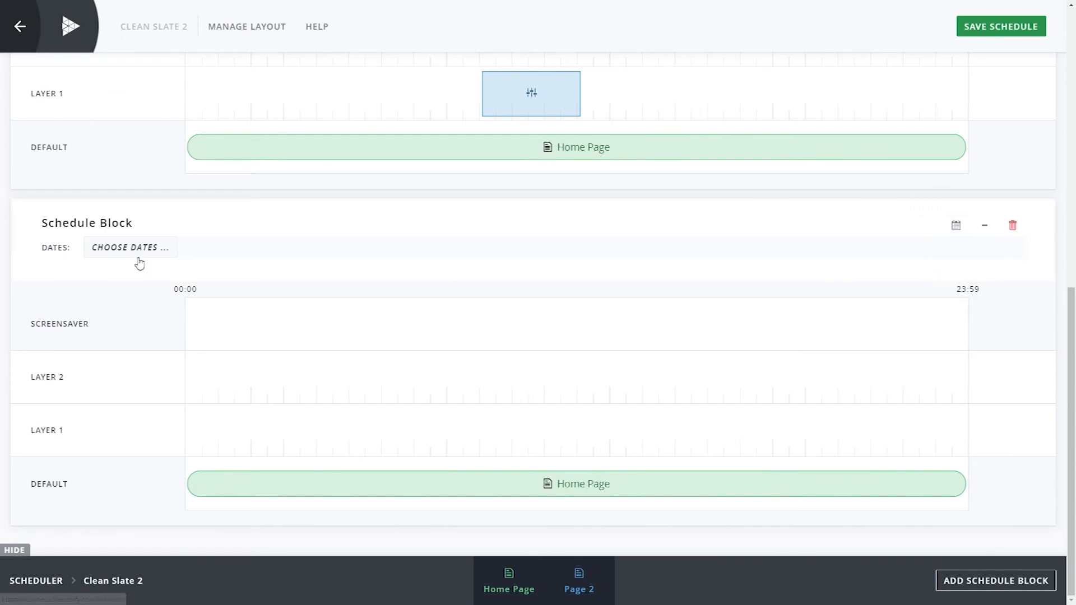
{"action": "left_click", "coordinate": [134, 252]}
{"action": "left_click", "coordinate": [105, 333]}
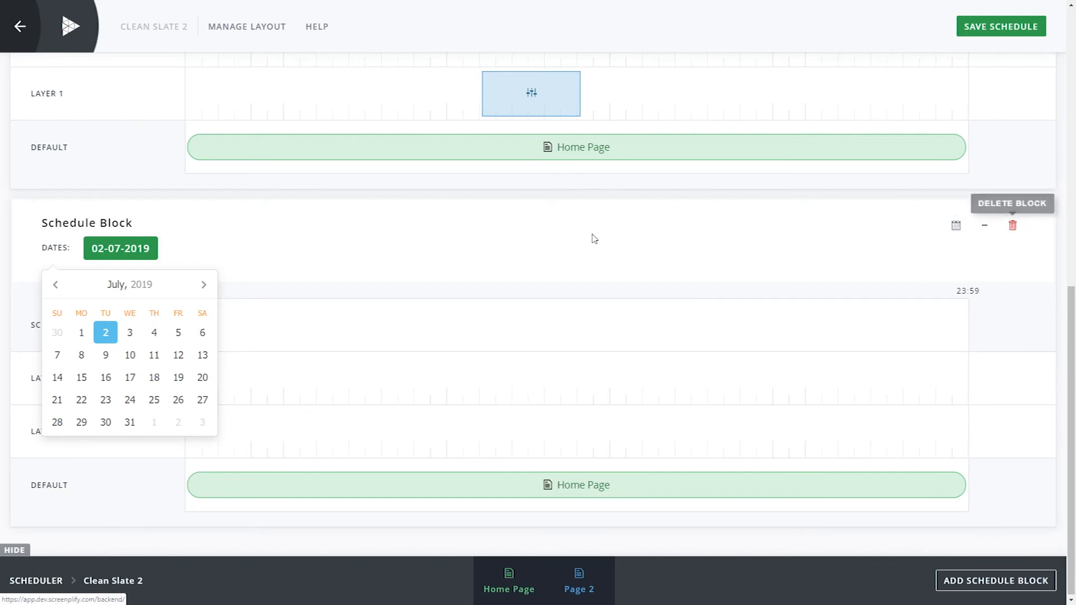
{"action": "left_click", "coordinate": [619, 211]}
Step: Save the schedule with the linked Clean Slate layout updated, and return to the layouts listing
{"action": "scroll", "coordinate": [620, 211], "scroll_direction": "up", "scroll_amount": 10}
{"action": "left_click", "coordinate": [981, 32]}
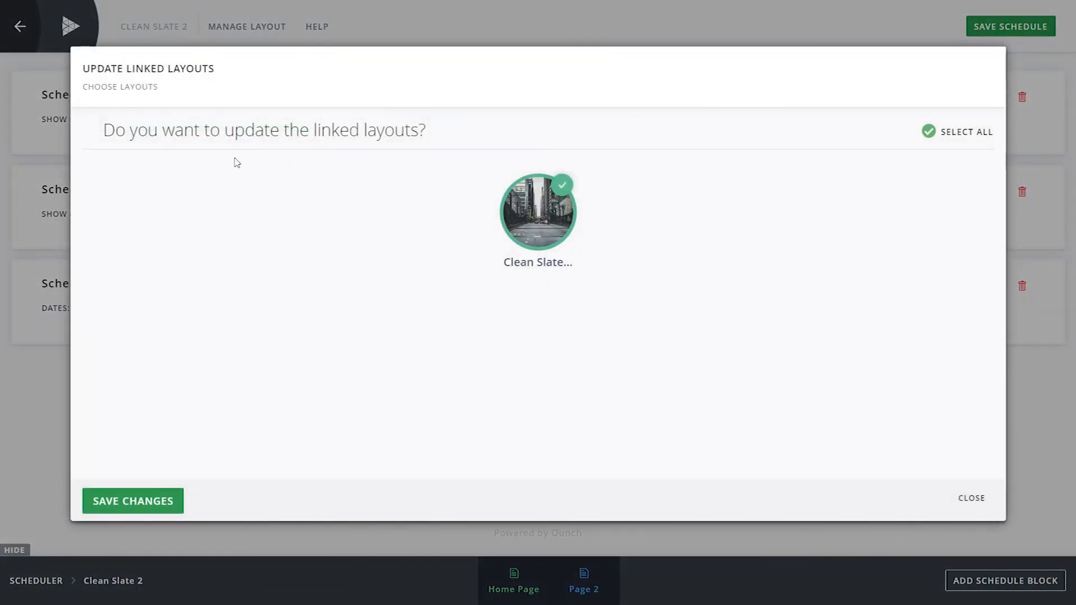
{"action": "left_click", "coordinate": [118, 507]}
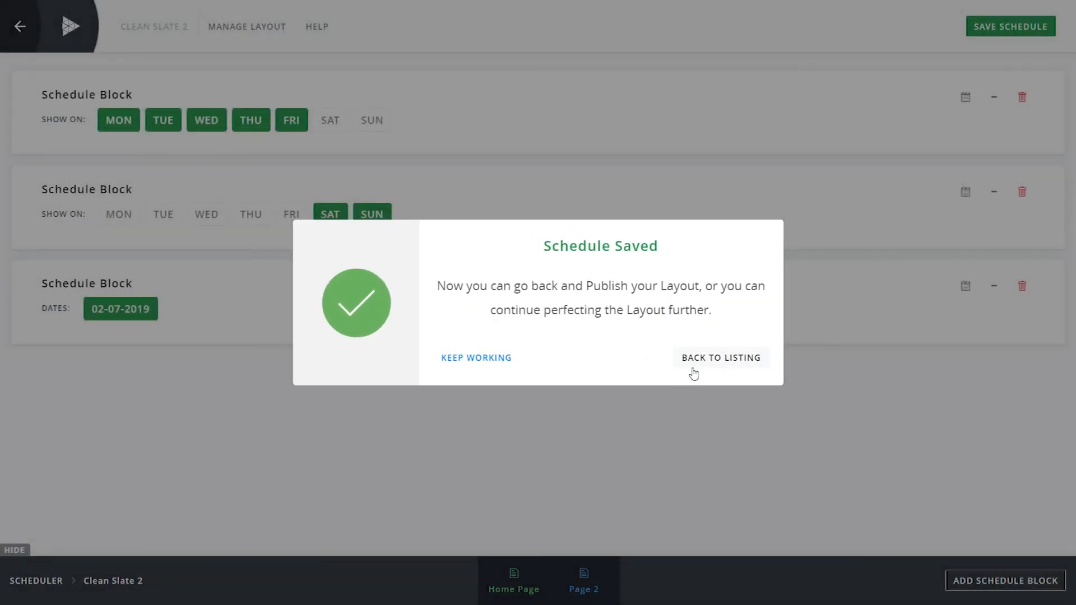
{"action": "left_click", "coordinate": [692, 363]}
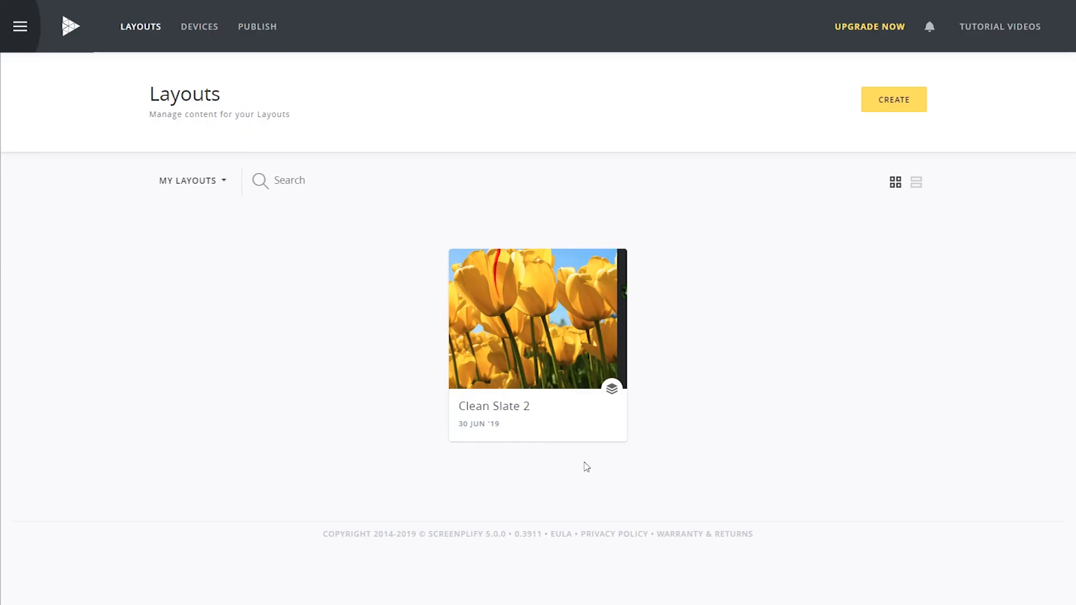